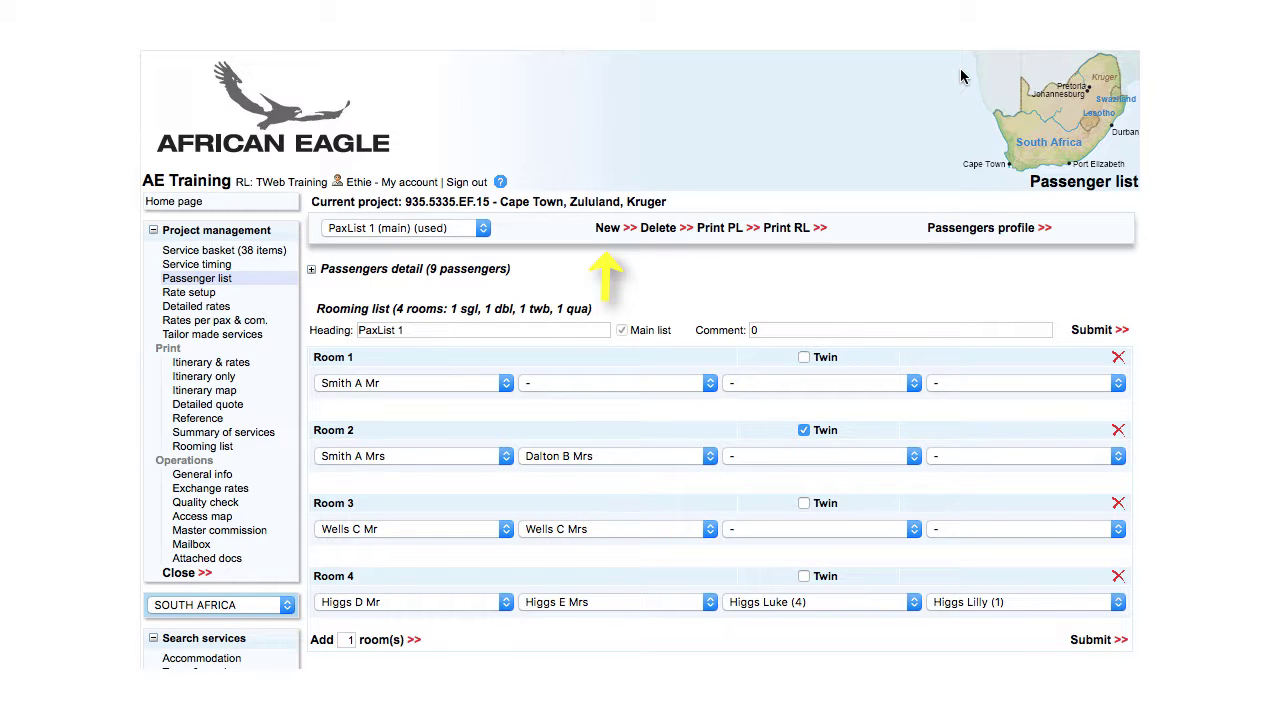
- Create a new passenger list with the heading 'Triple room' and submit it
left_click(615, 236)
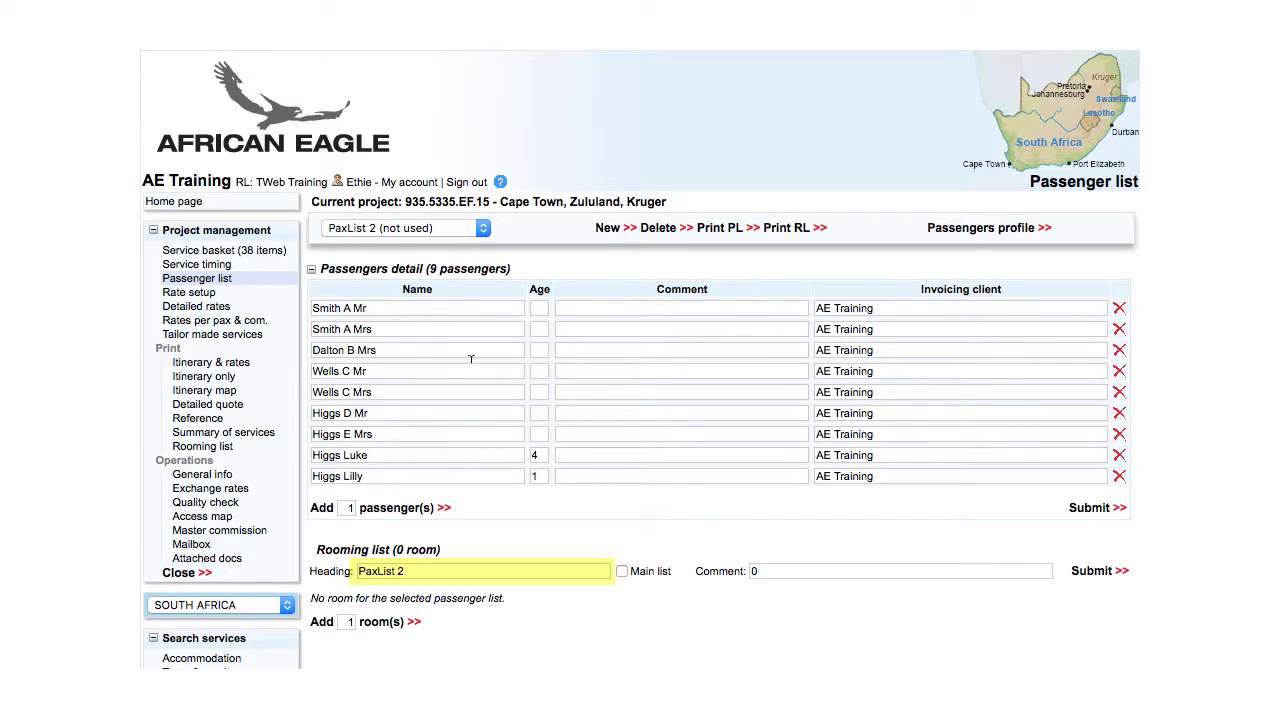
triple_click(395, 571)
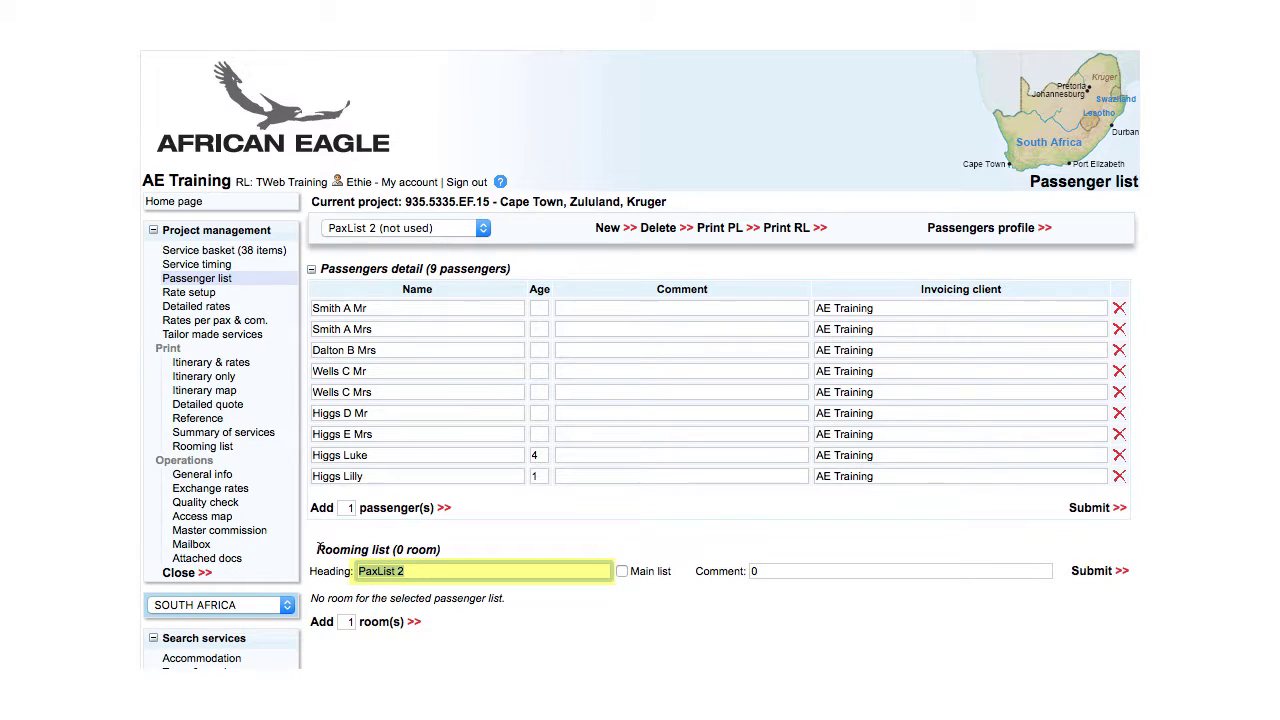
type("Triple room")
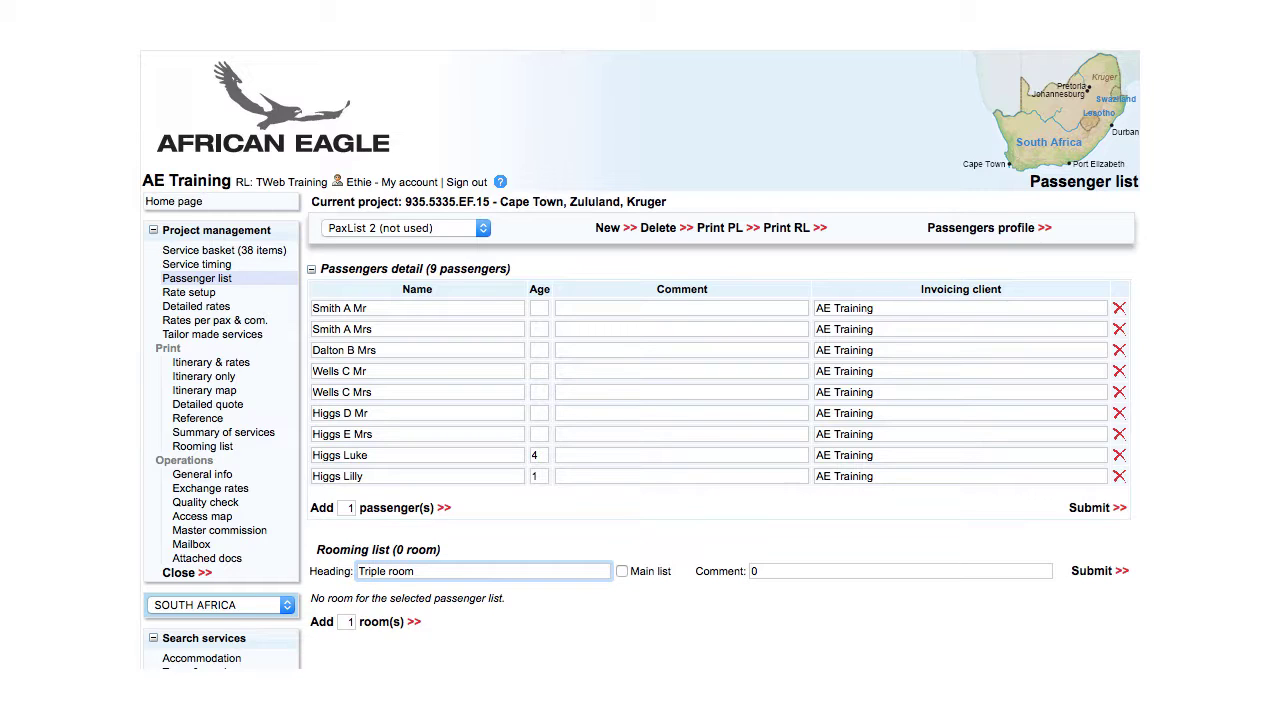
left_click(1092, 572)
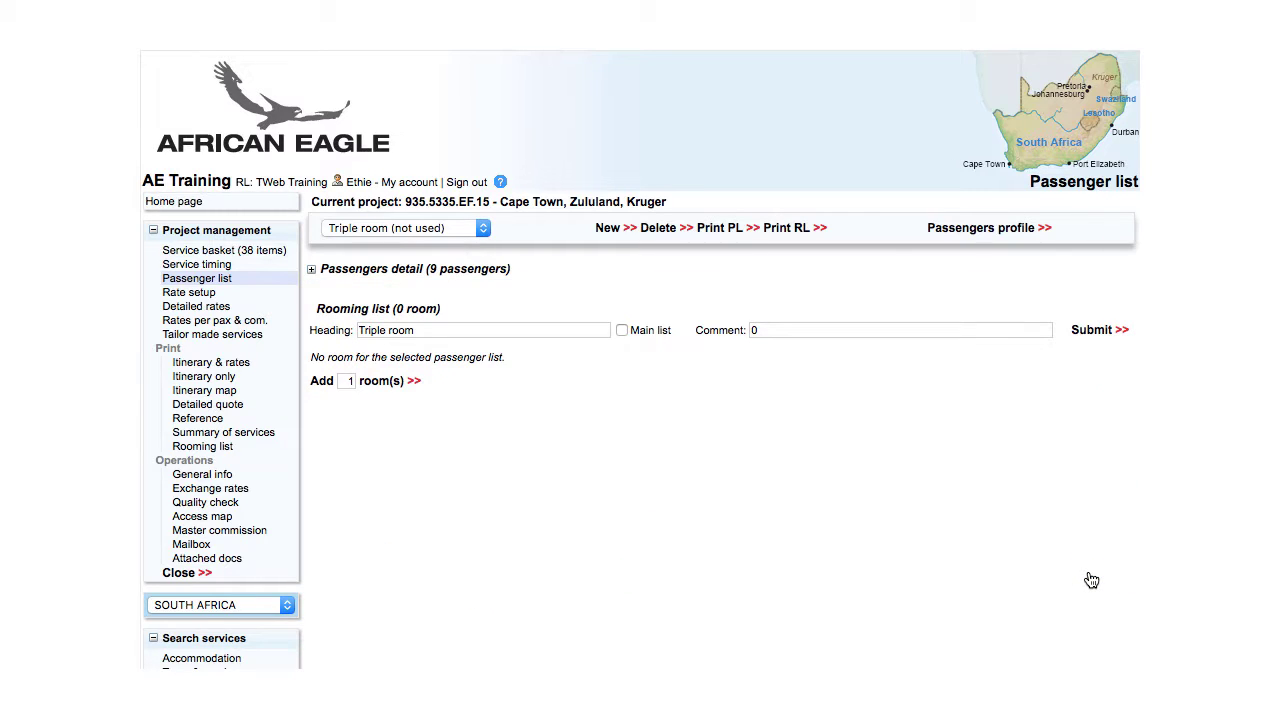
- Add three empty rooms to the Triple room list
double_click(350, 381)
type("3")
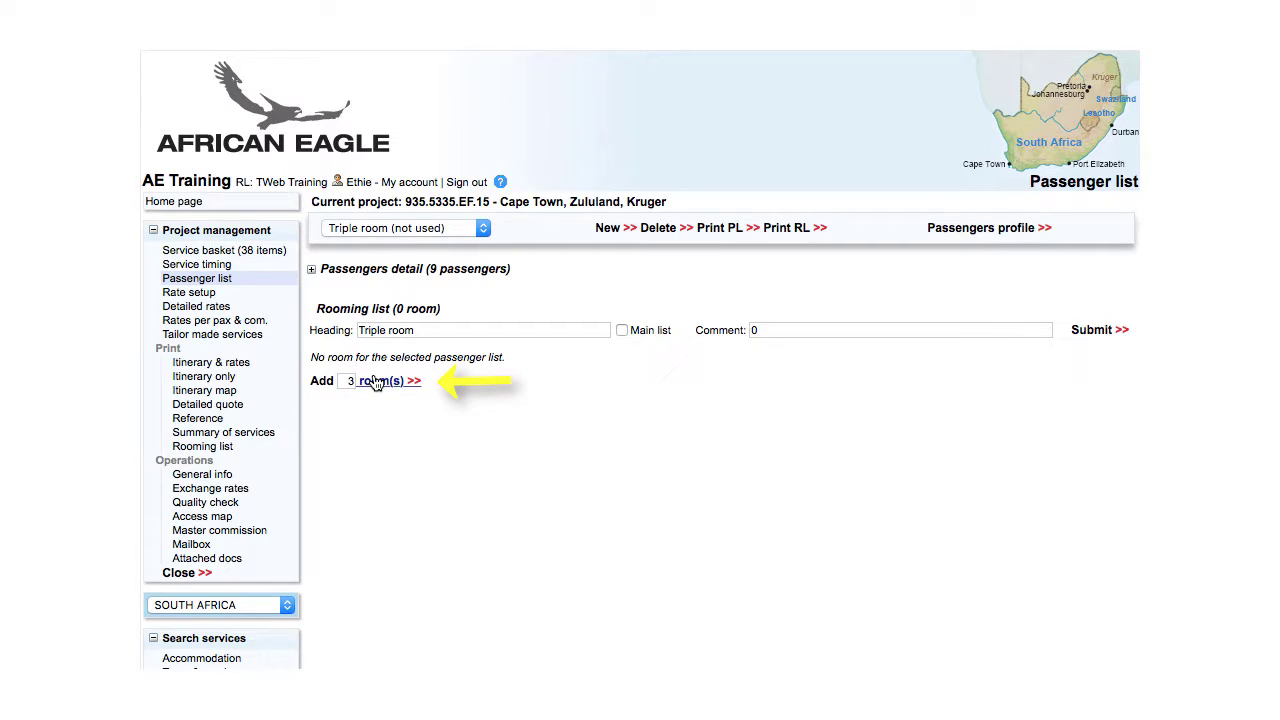
left_click(380, 381)
scroll(640, 400, "down", 3)
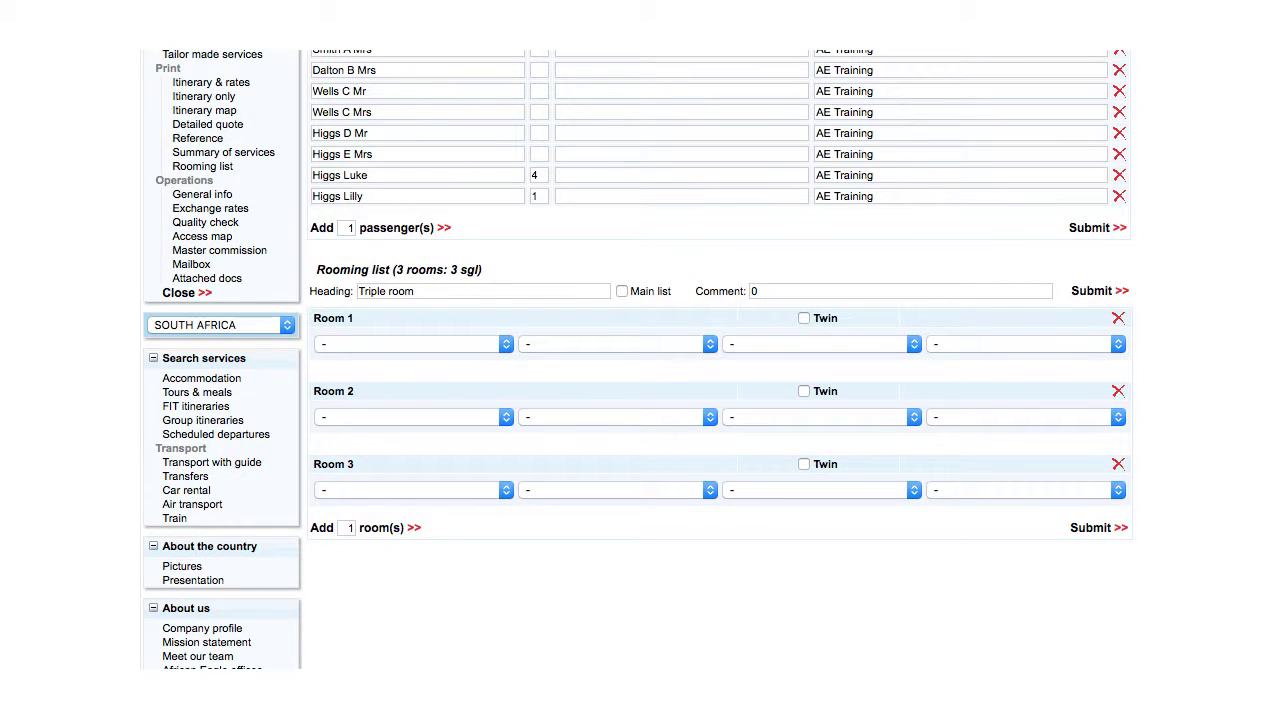
left_click(370, 347)
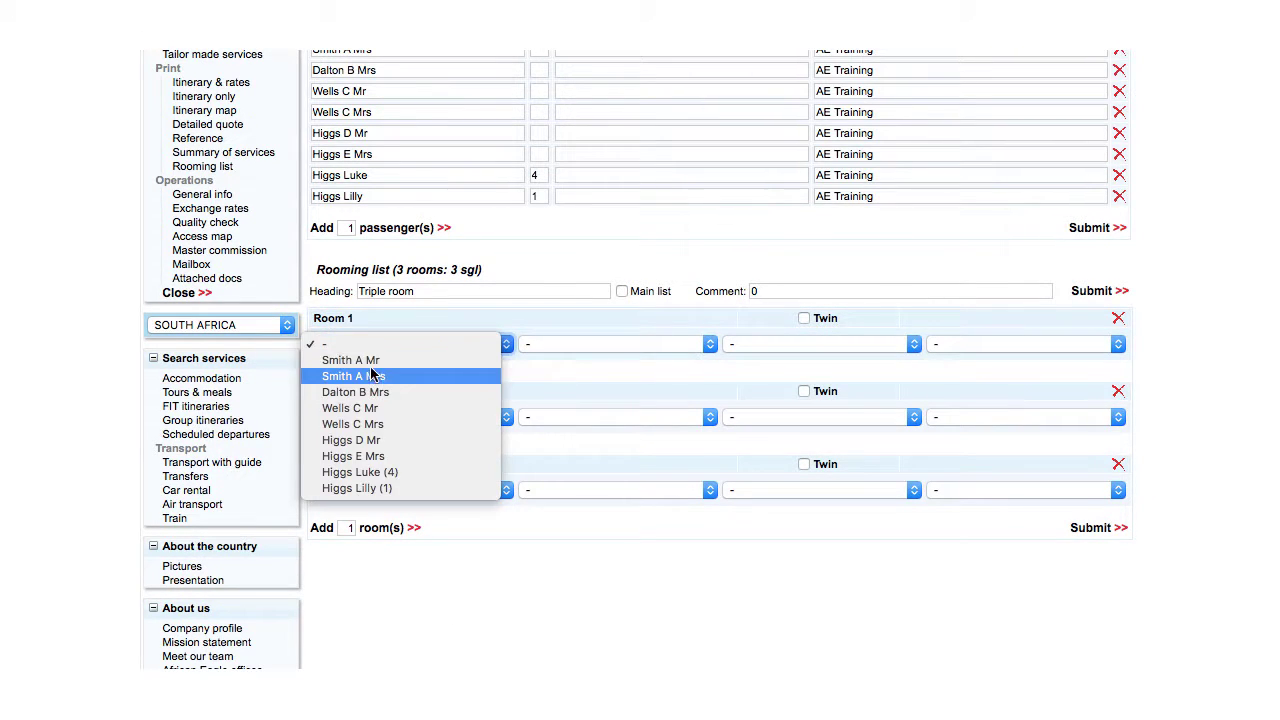
left_click(373, 371)
left_click(555, 347)
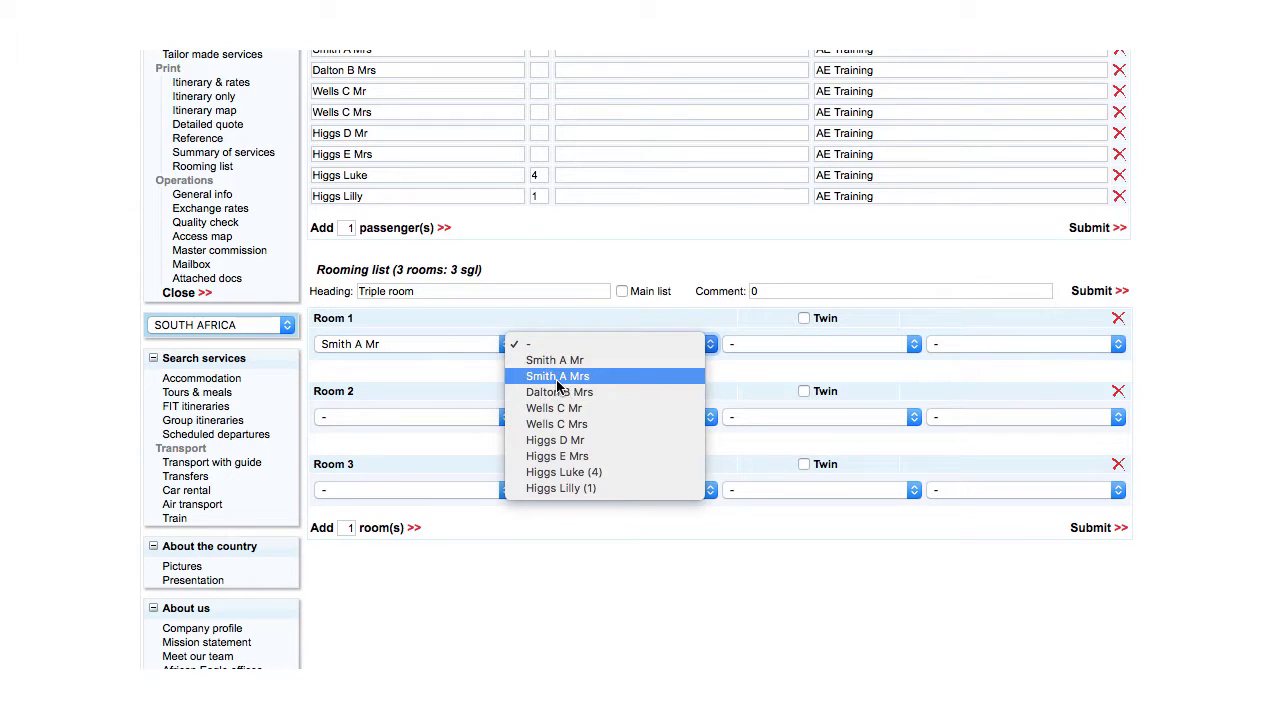
left_click(560, 376)
left_click(745, 347)
left_click(743, 393)
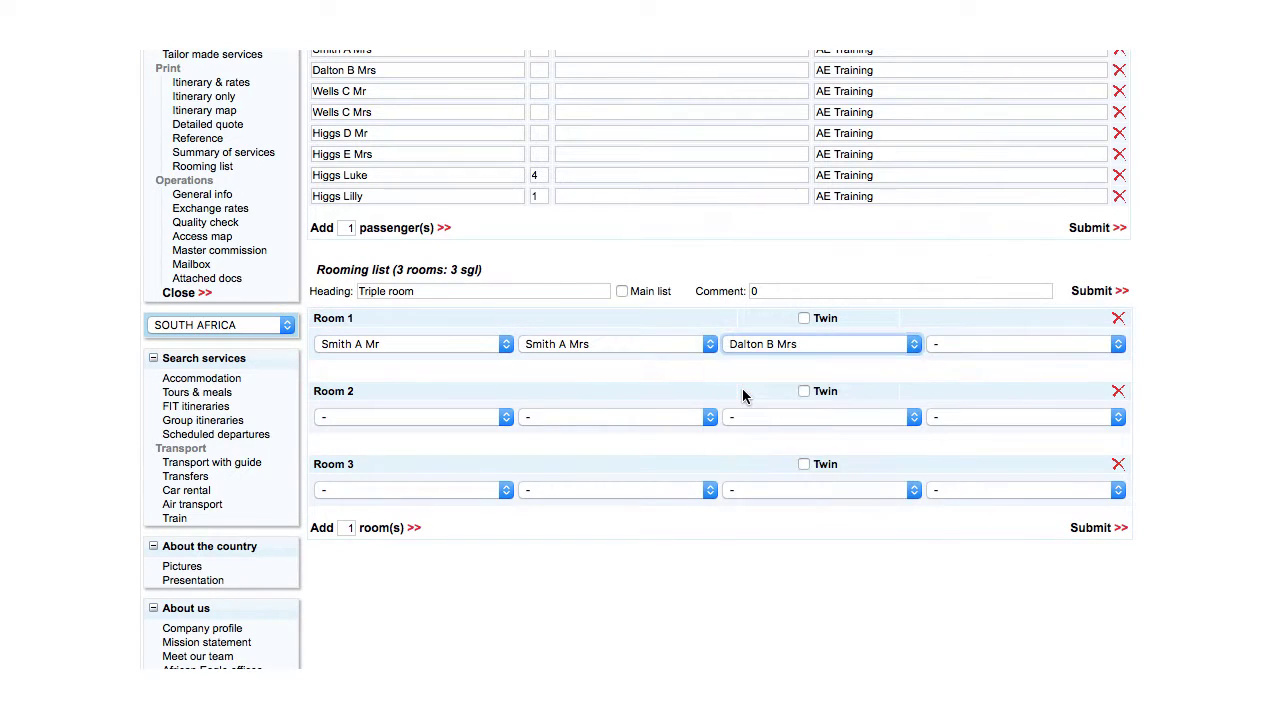
left_click(460, 417)
left_click(460, 473)
left_click(560, 417)
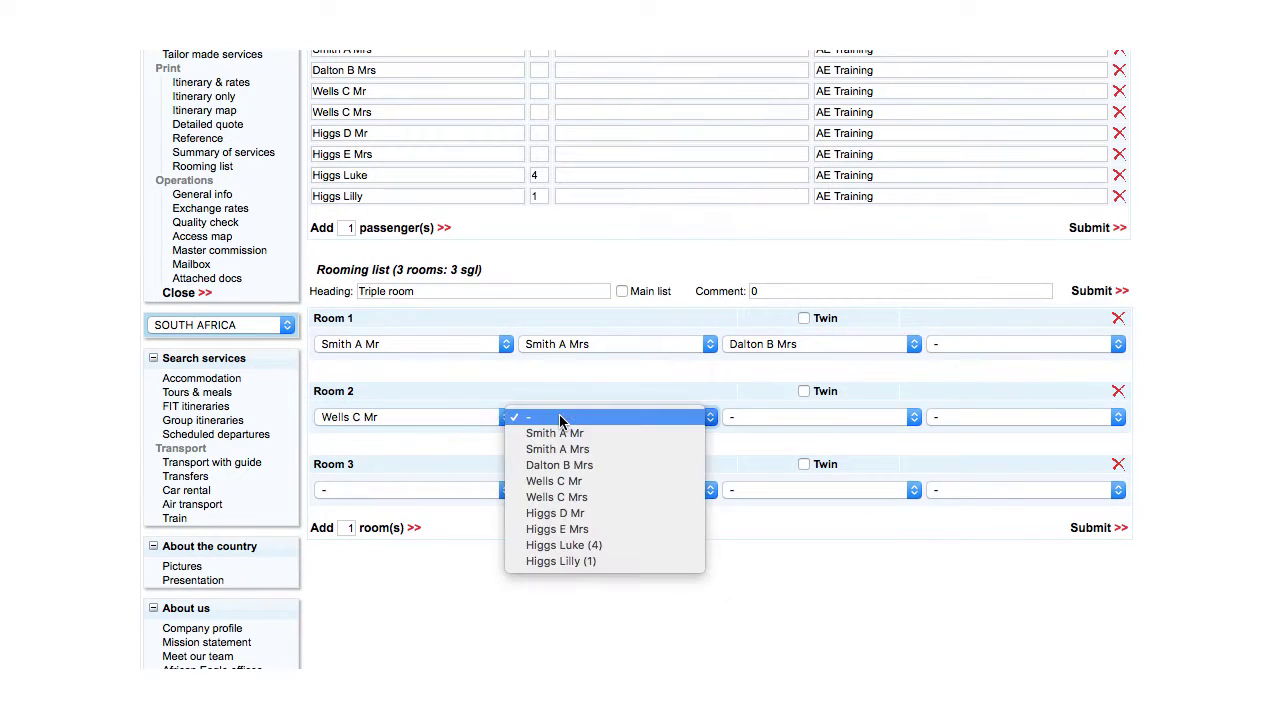
left_click(565, 489)
left_click(455, 490)
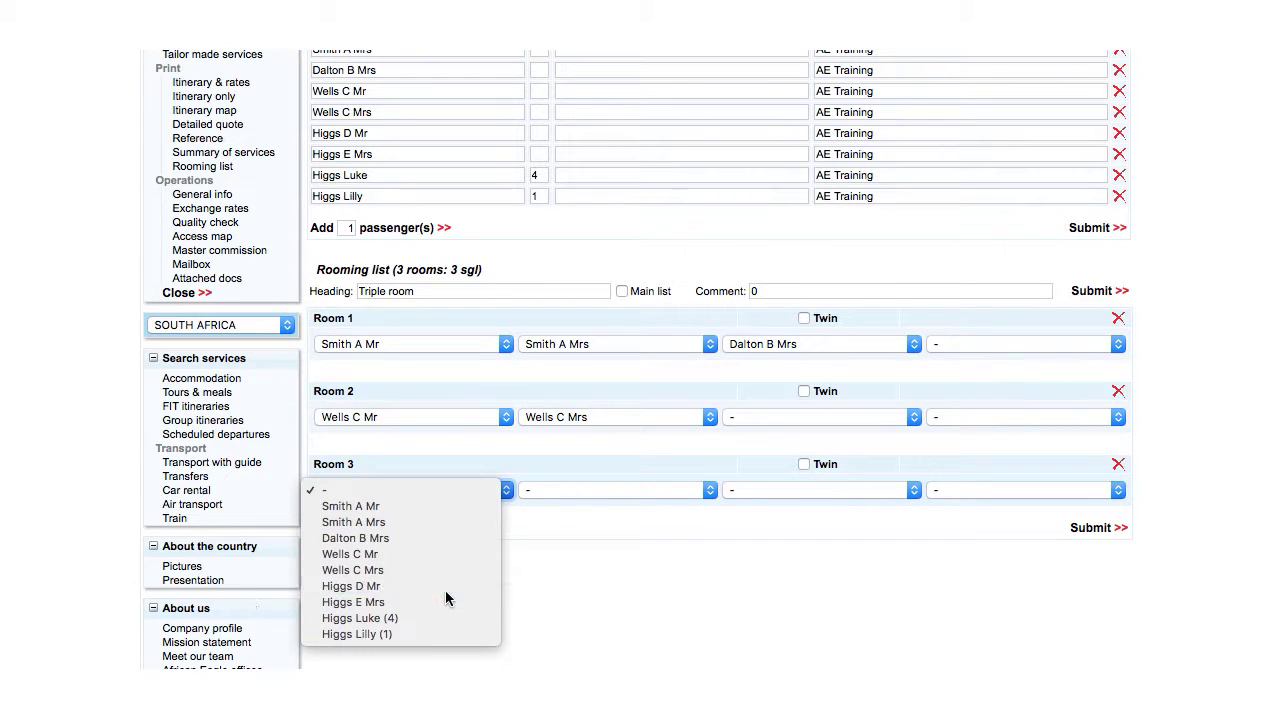
left_click(445, 586)
left_click(589, 495)
left_click(565, 602)
left_click(760, 490)
left_click(757, 618)
left_click(955, 490)
left_click(955, 634)
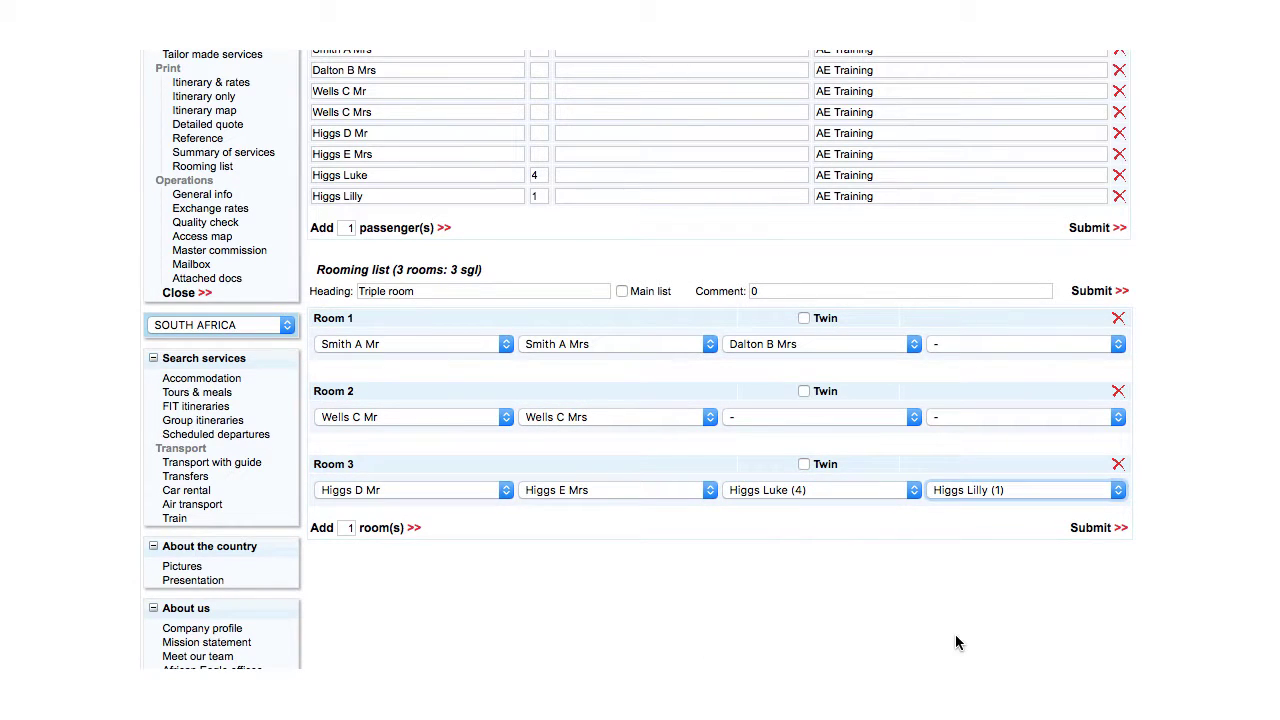
left_click(1092, 528)
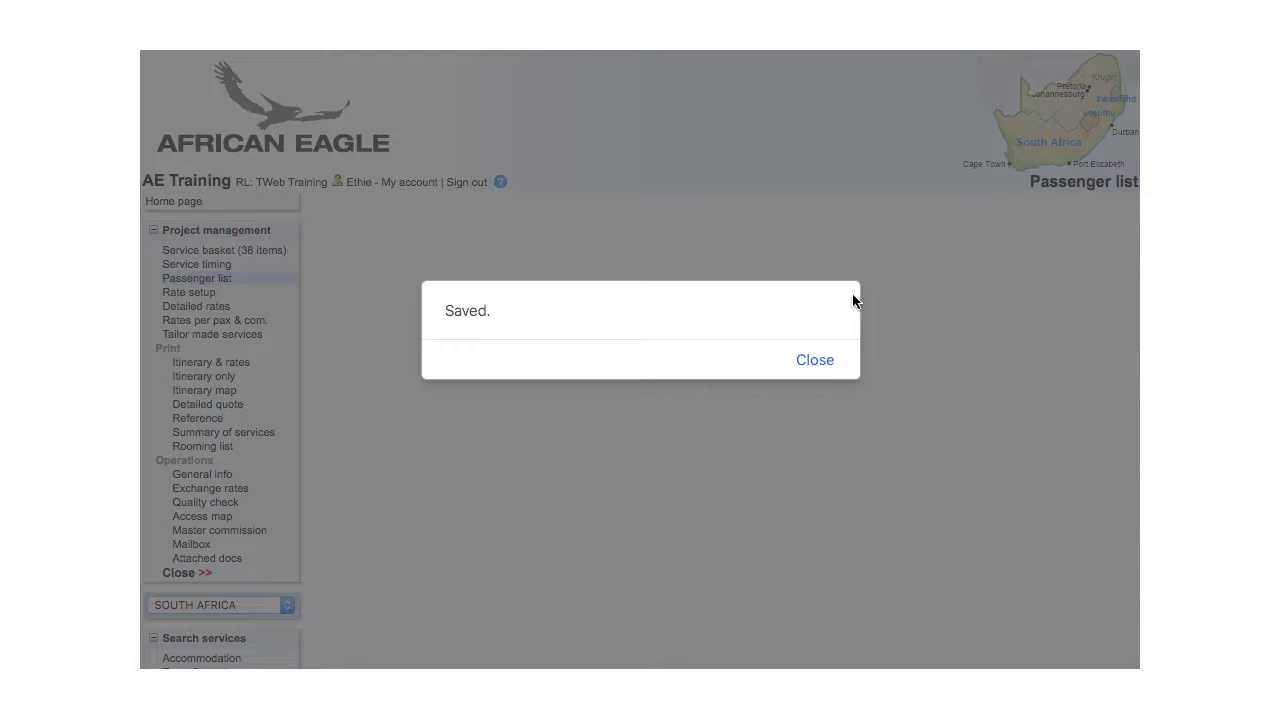
left_click(819, 365)
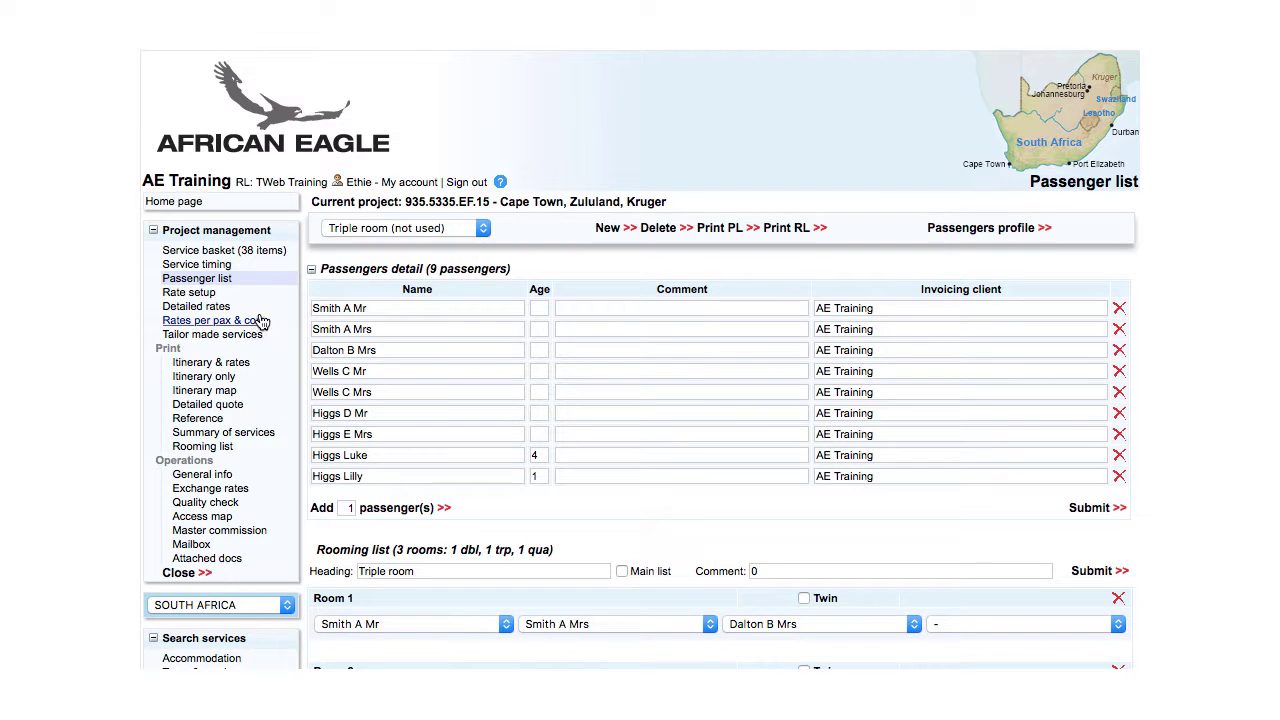
- In the service basket, switch the Cloud Nine booking from PaxList 1 to Triple room
left_click(230, 250)
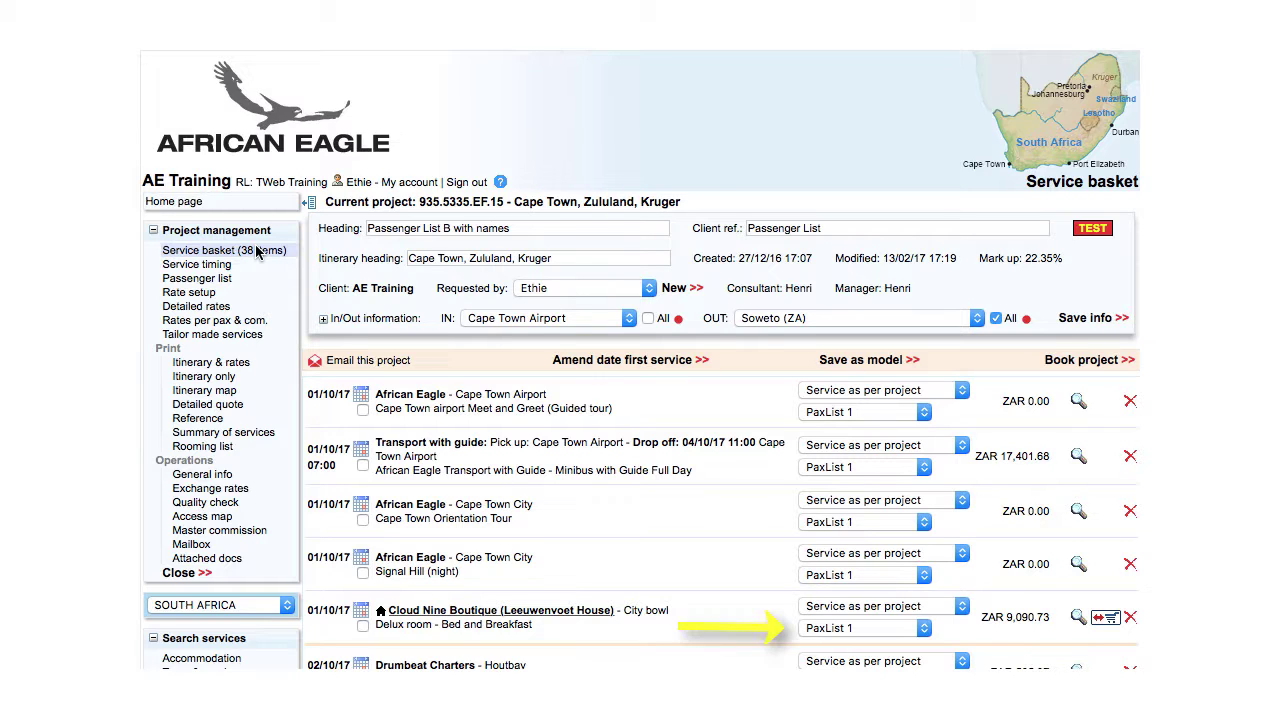
left_click(850, 628)
left_click(852, 644)
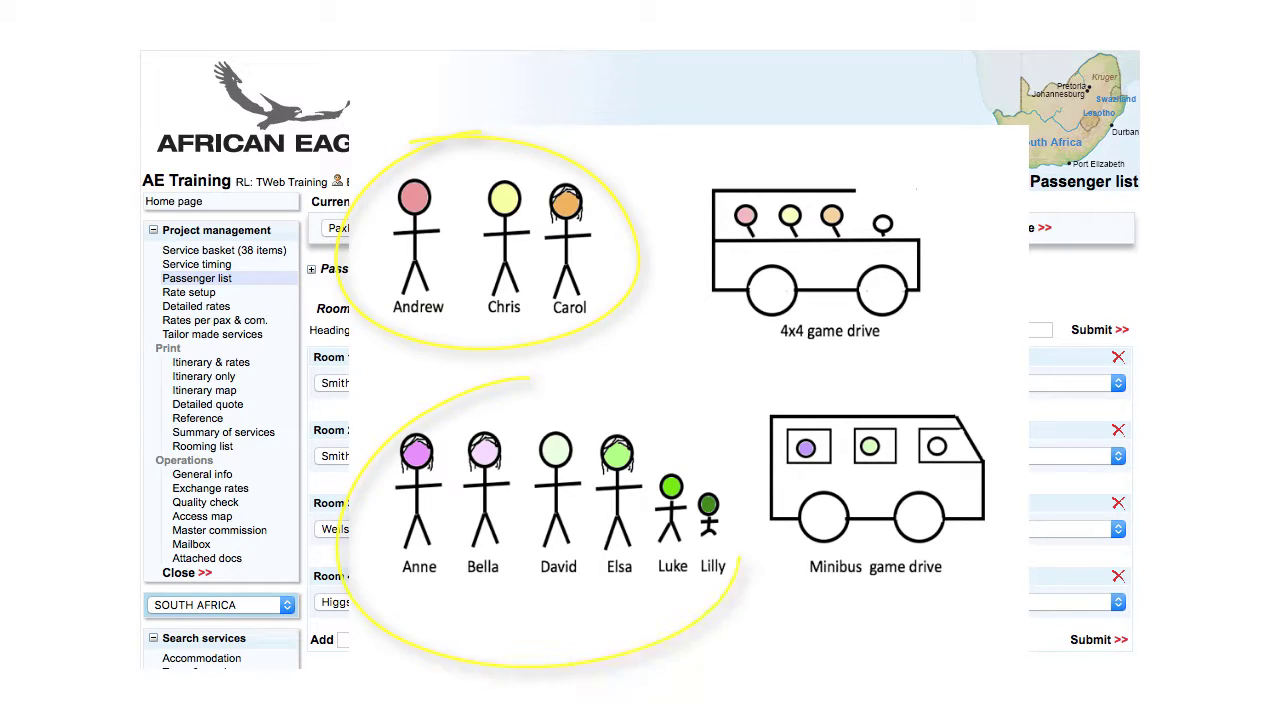
- View the 4x4 and Minibus game drive lists, then return to PaxList 1 (main)
left_click(464, 178)
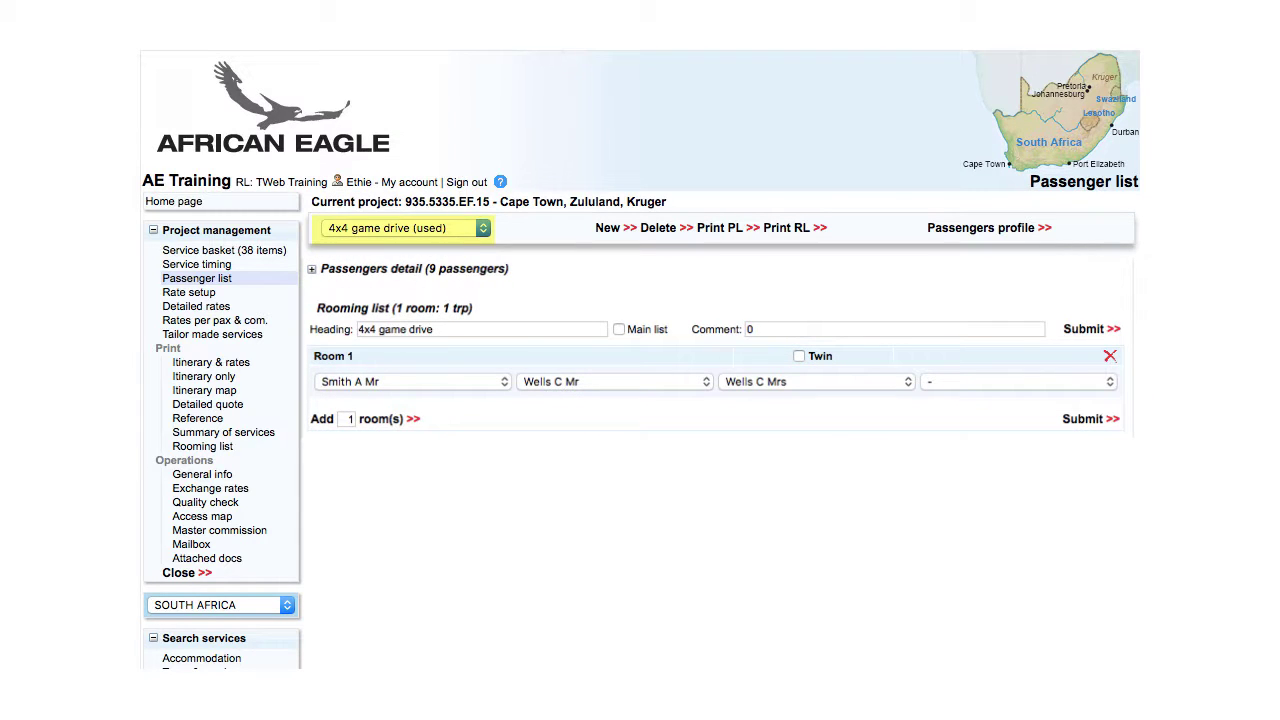
left_click(445, 229)
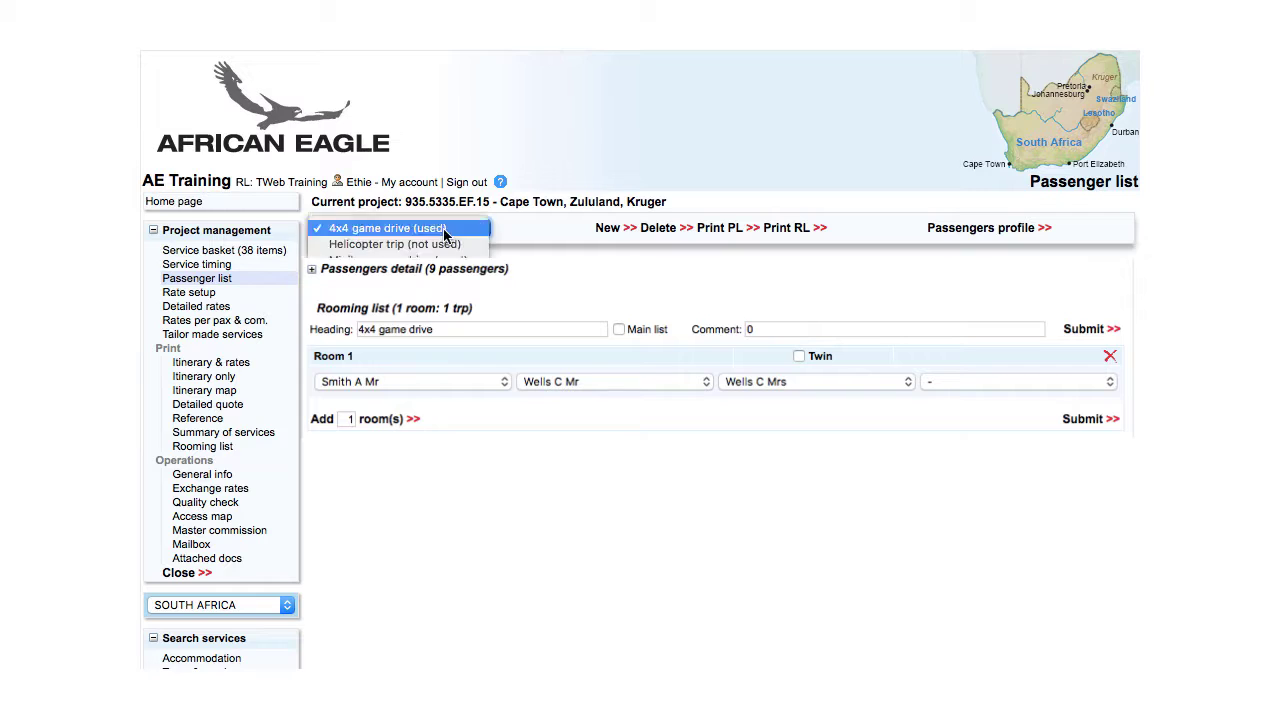
left_click(445, 257)
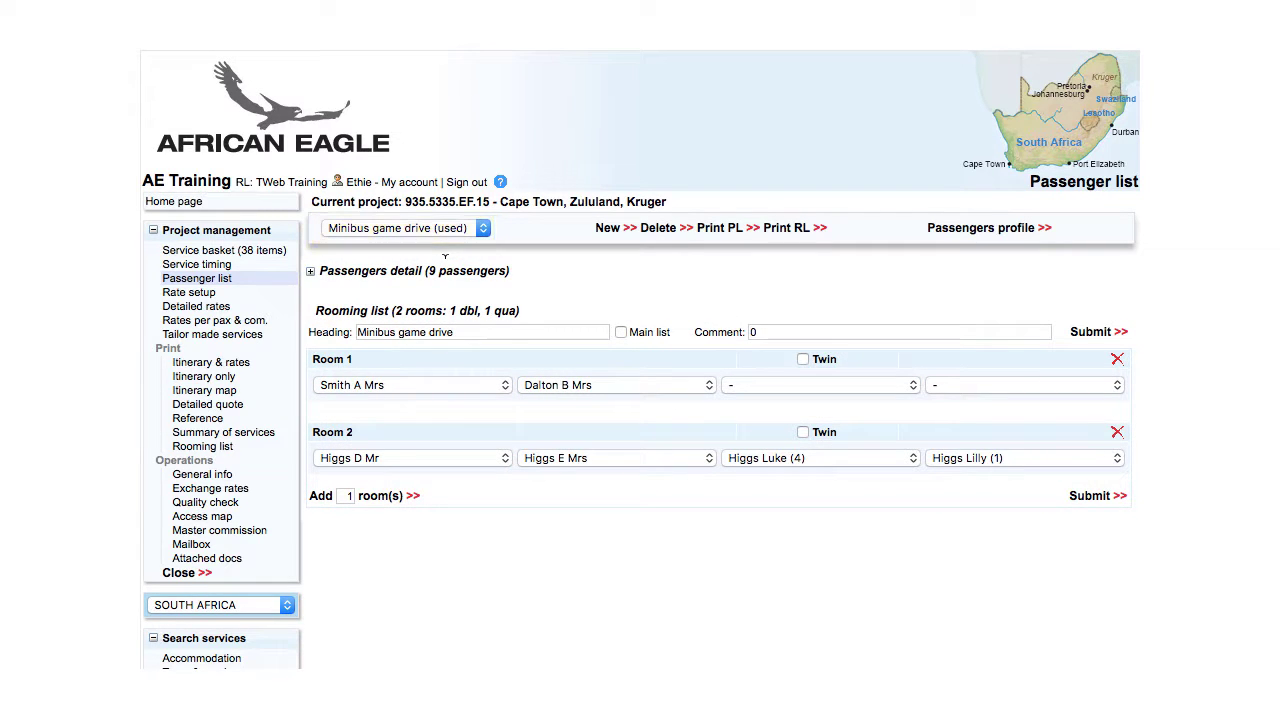
left_click(246, 251)
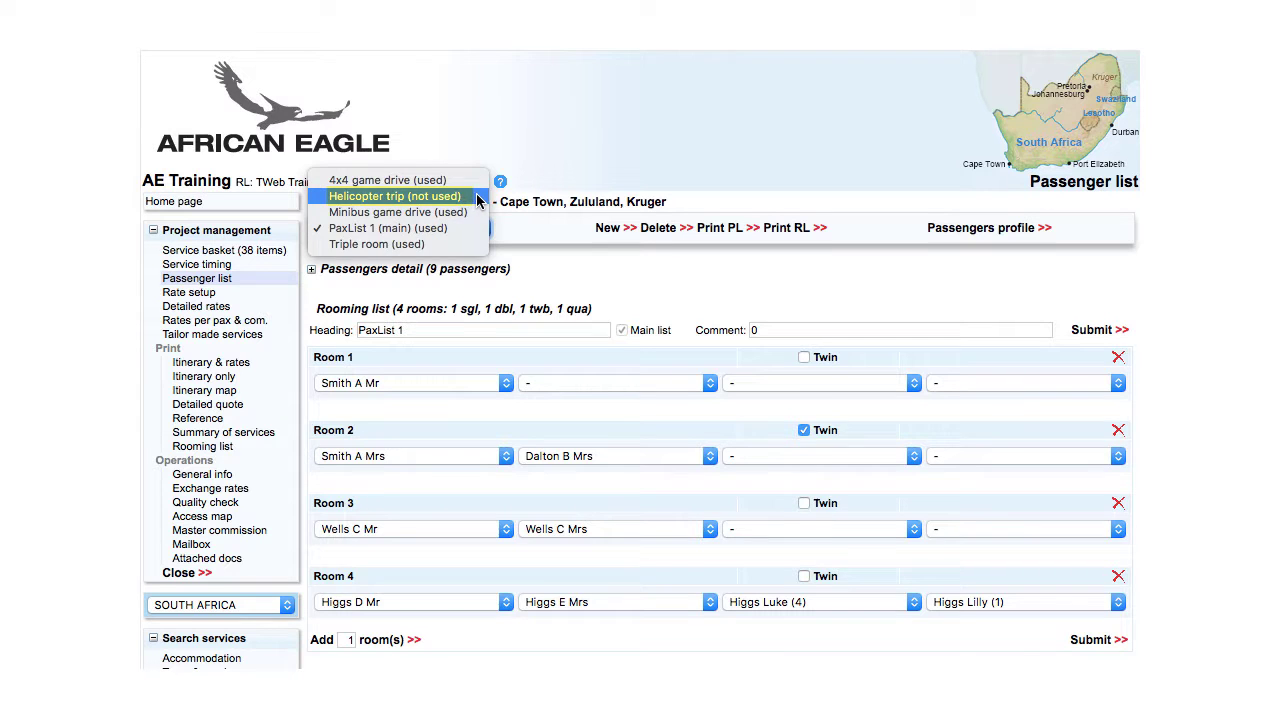
- Delete the unused Helicopter trip list, then try deleting the in-use Triple room list
left_click(468, 198)
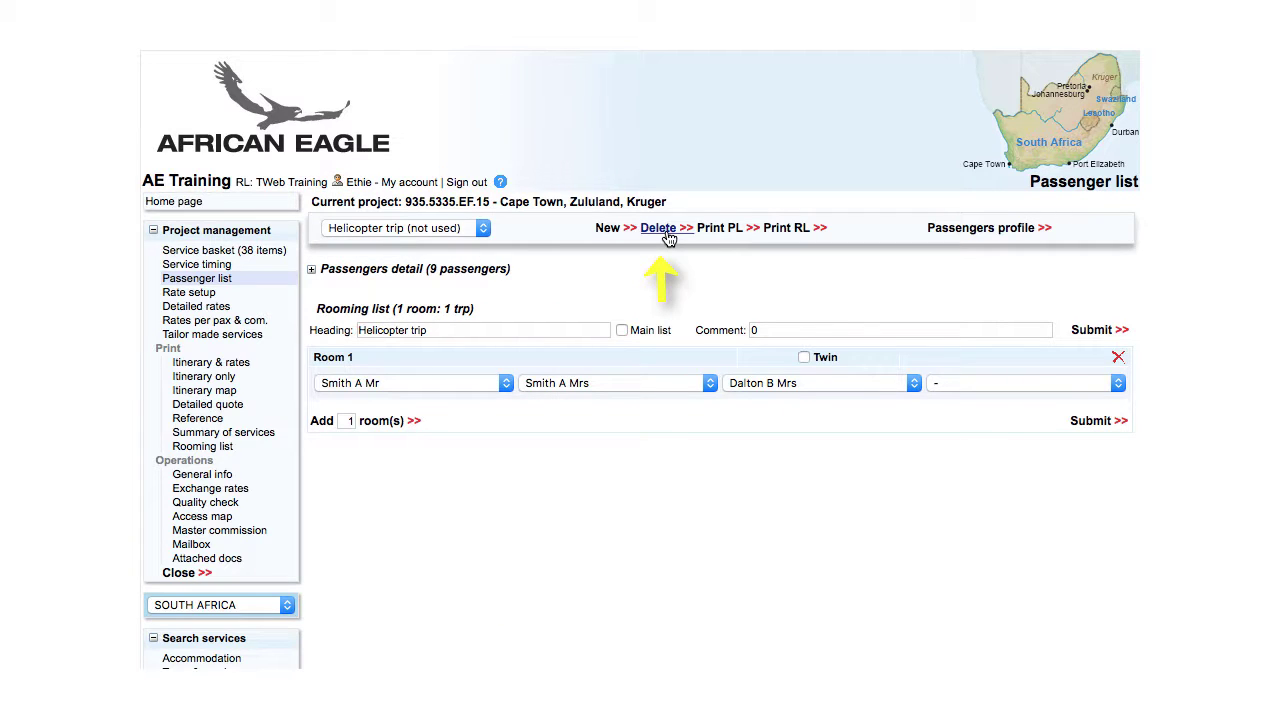
left_click(662, 229)
left_click(451, 233)
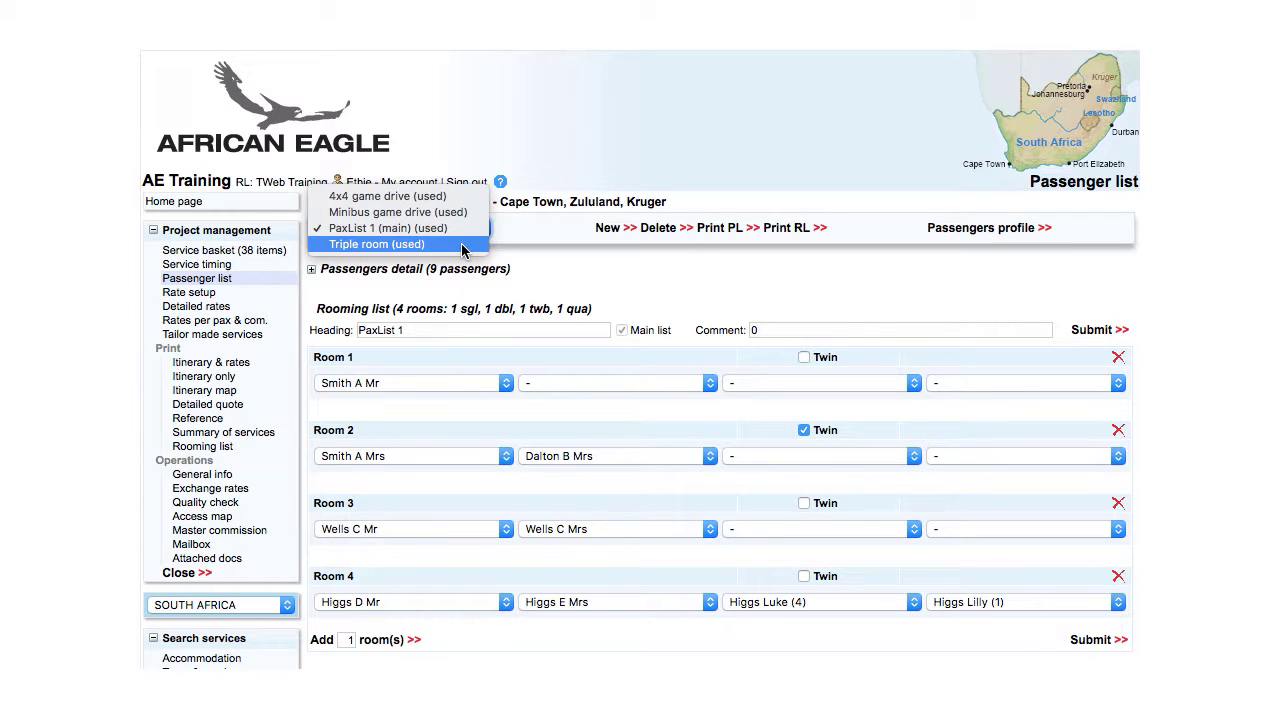
left_click(462, 246)
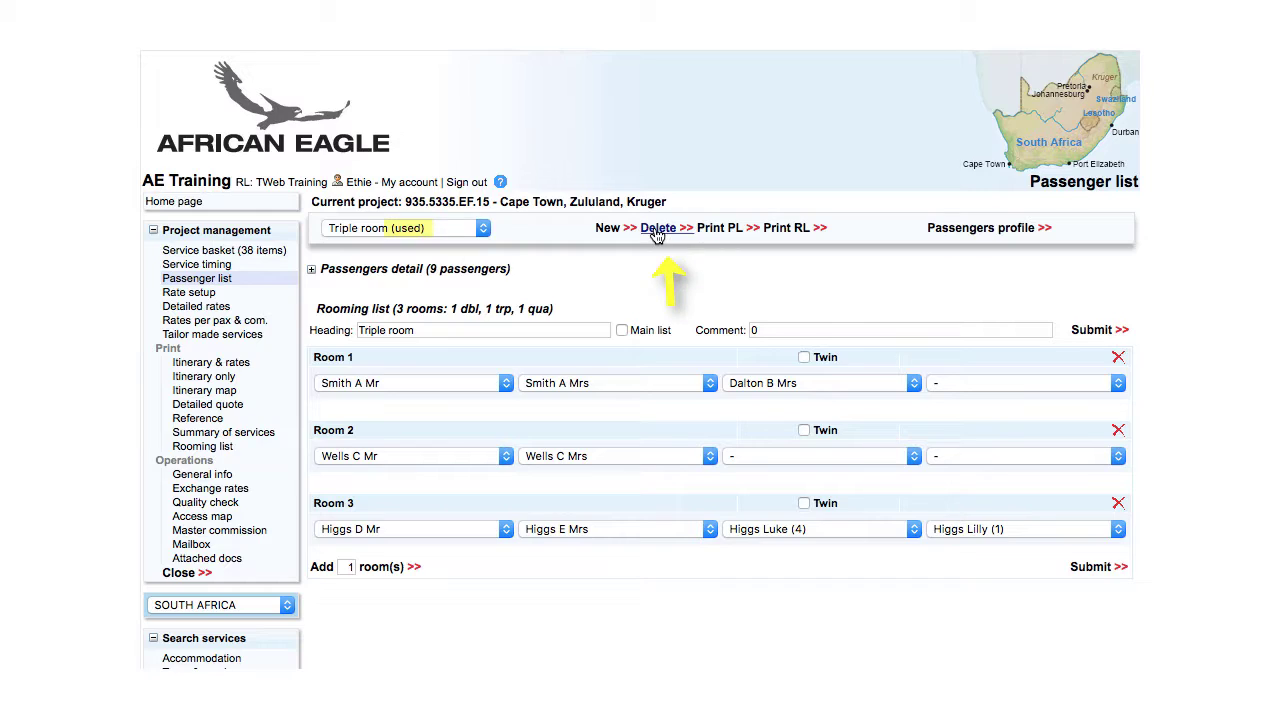
left_click(658, 229)
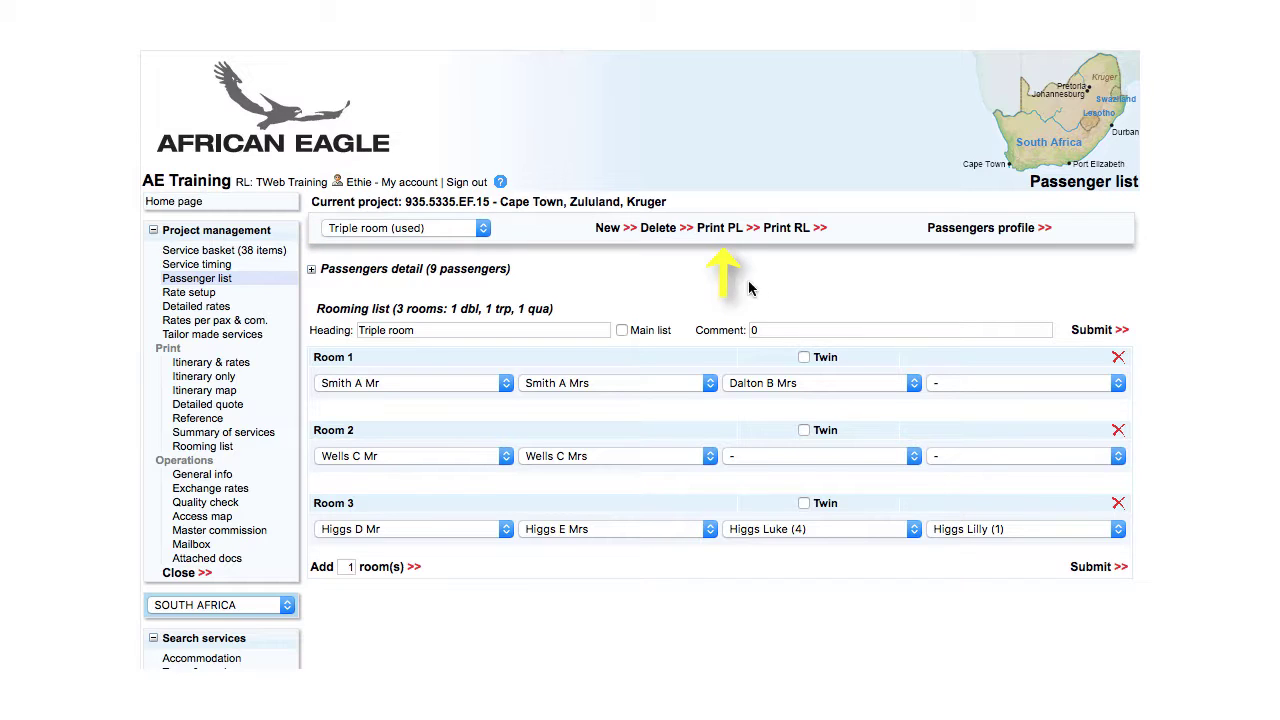
left_click(718, 234)
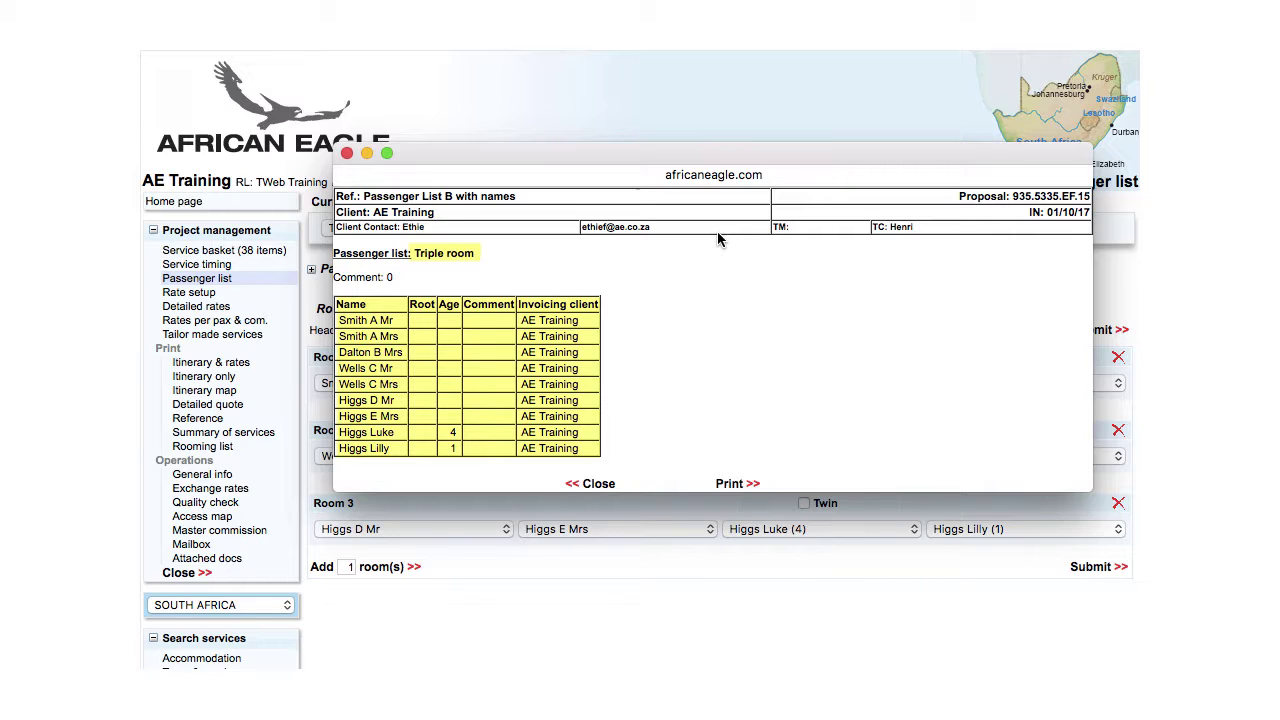
left_click(346, 153)
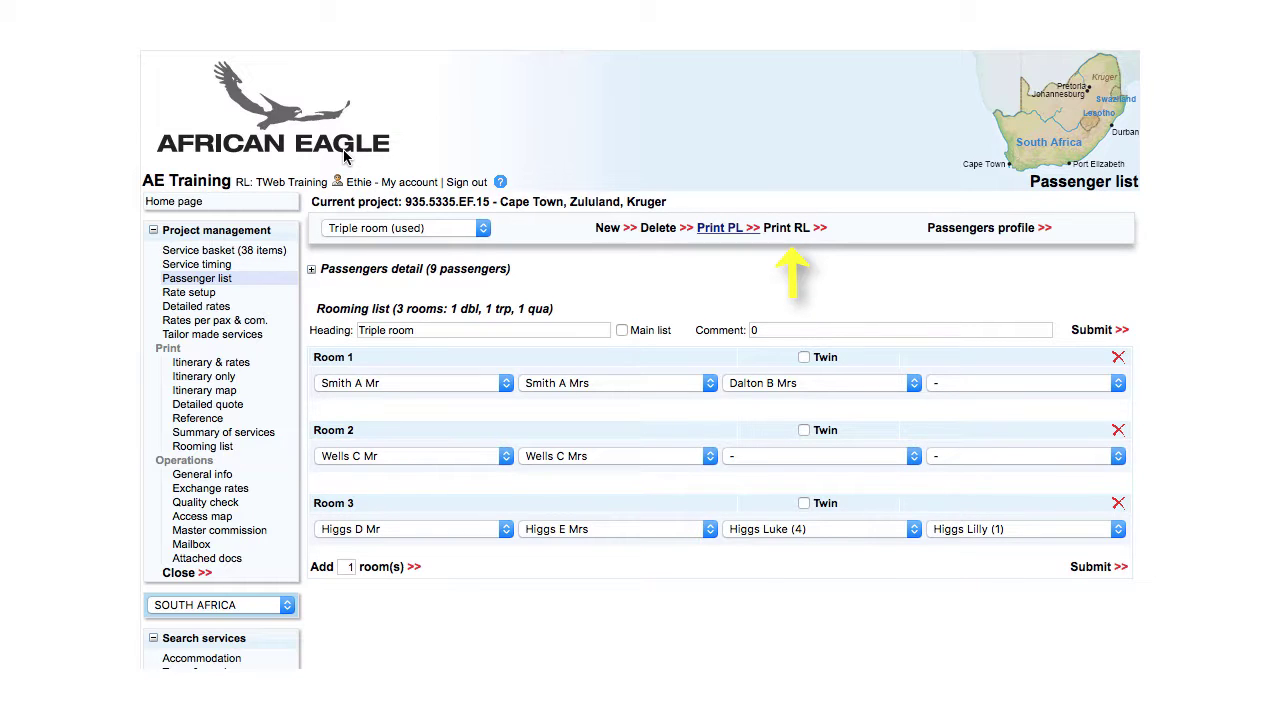
left_click(786, 228)
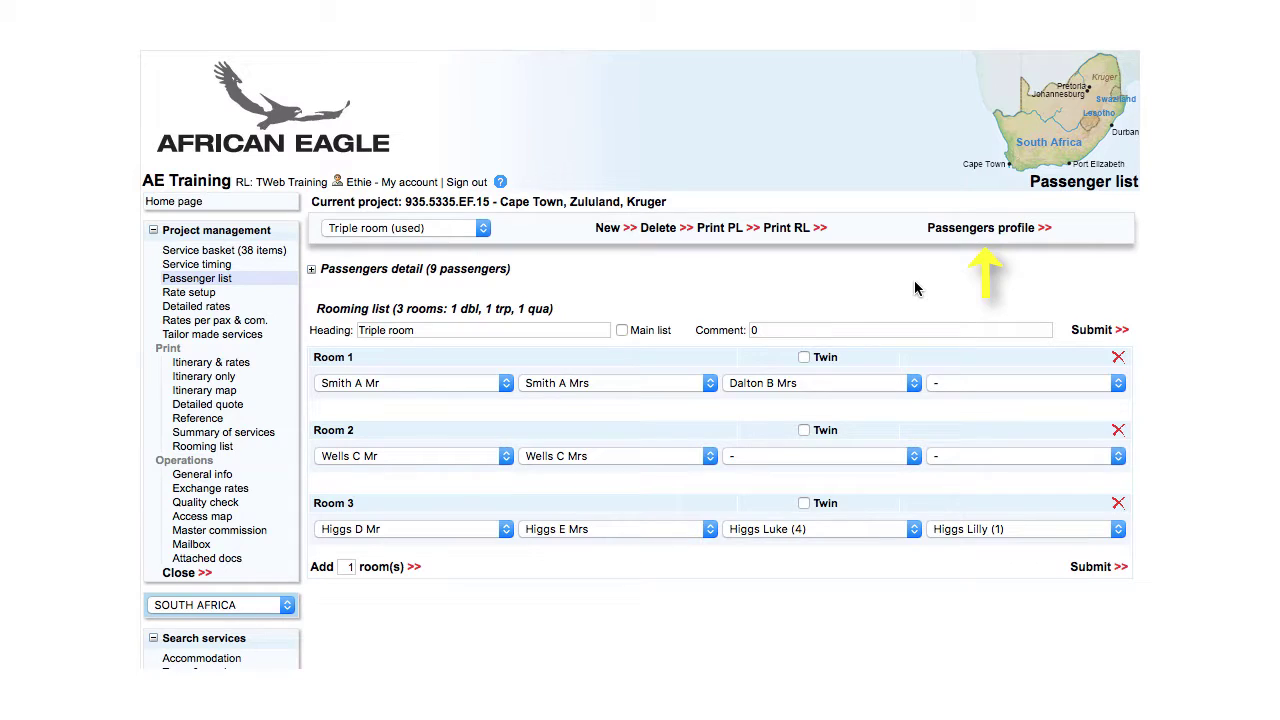
- Open the passenger profile and keep English as the language
left_click(975, 228)
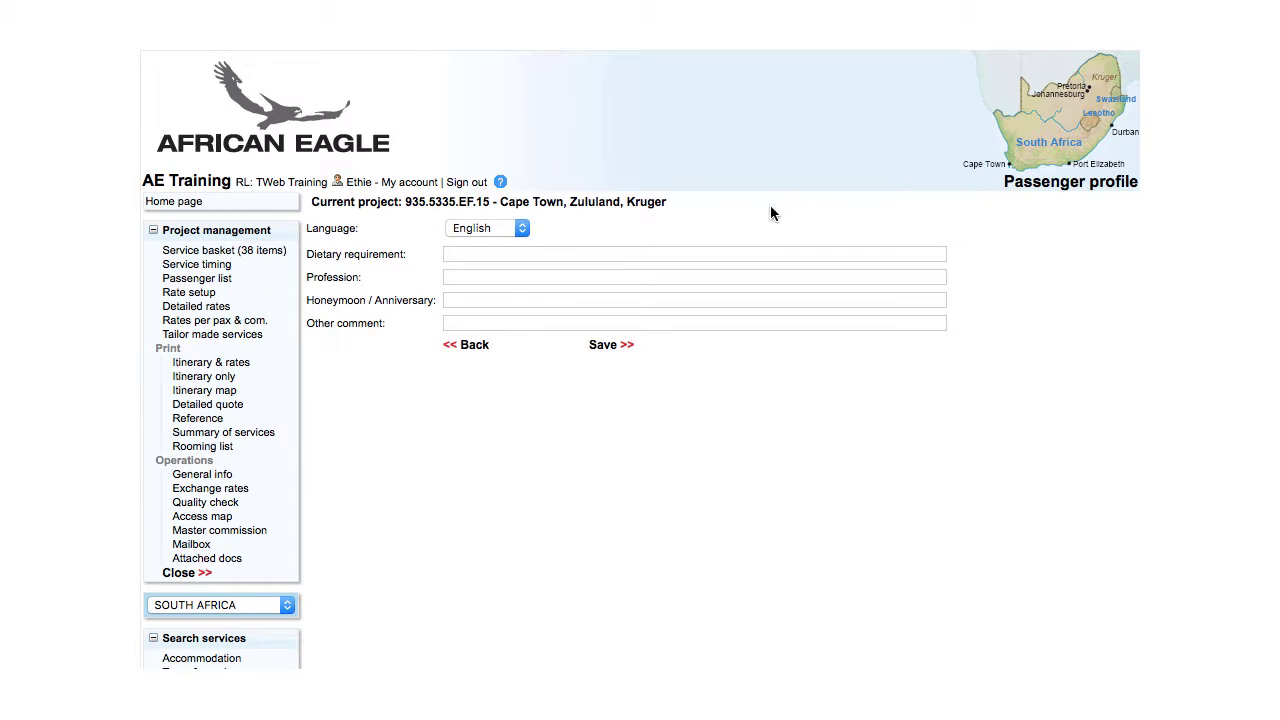
left_click(510, 232)
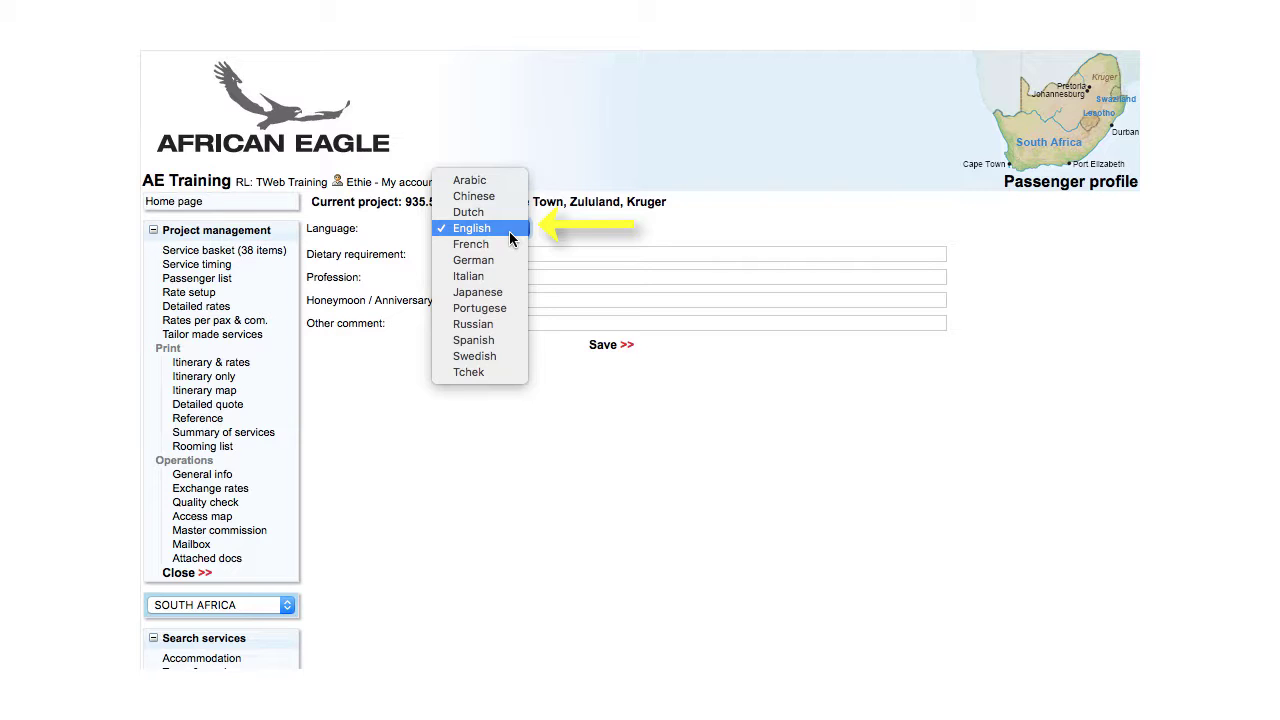
left_click(520, 230)
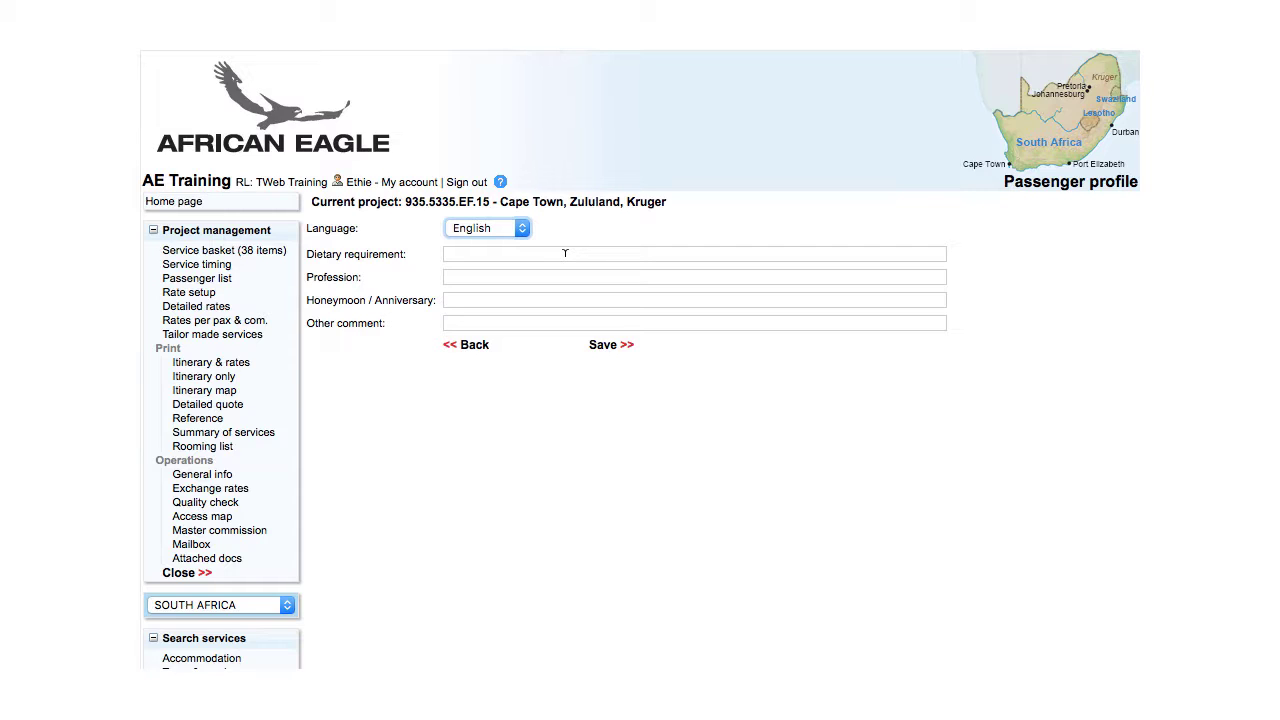
- Enter Vegetarian diet, Farmers profession, High School Reunion occasion and 'No stairs' comment
left_click(565, 254)
type("Vegetarian")
left_click(551, 276)
type("Farmers")
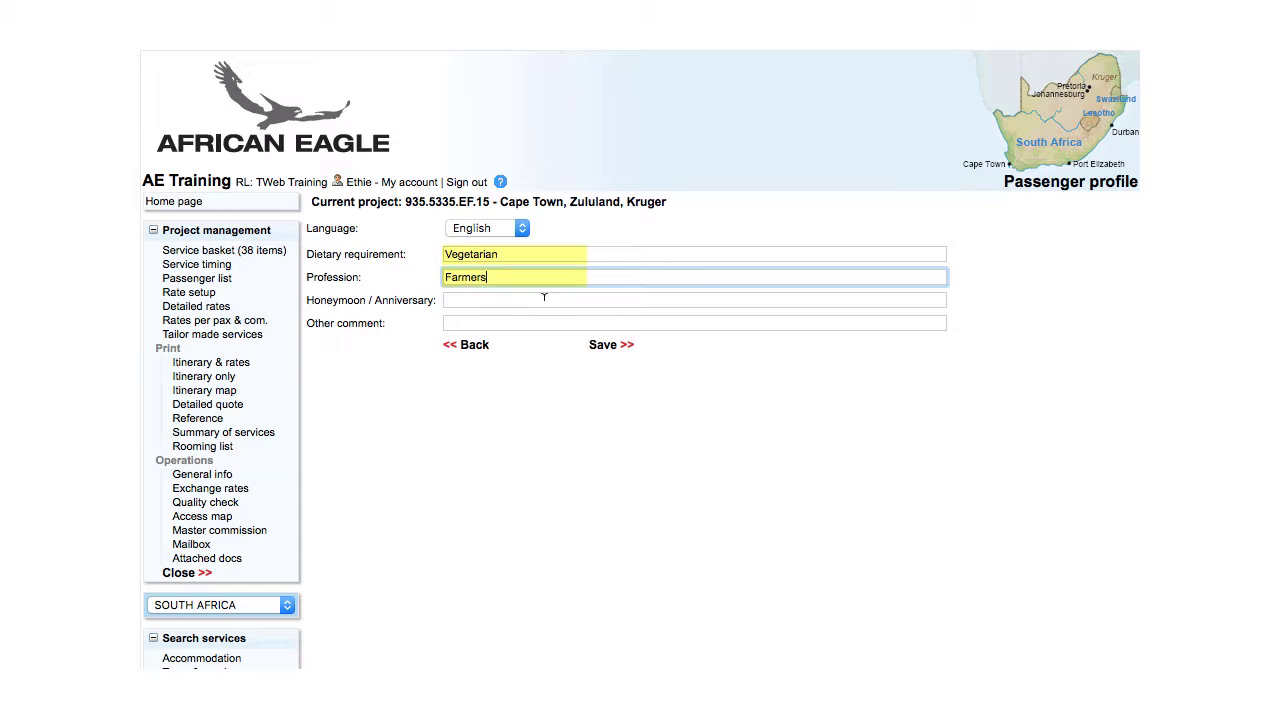
left_click(544, 299)
type("High ")
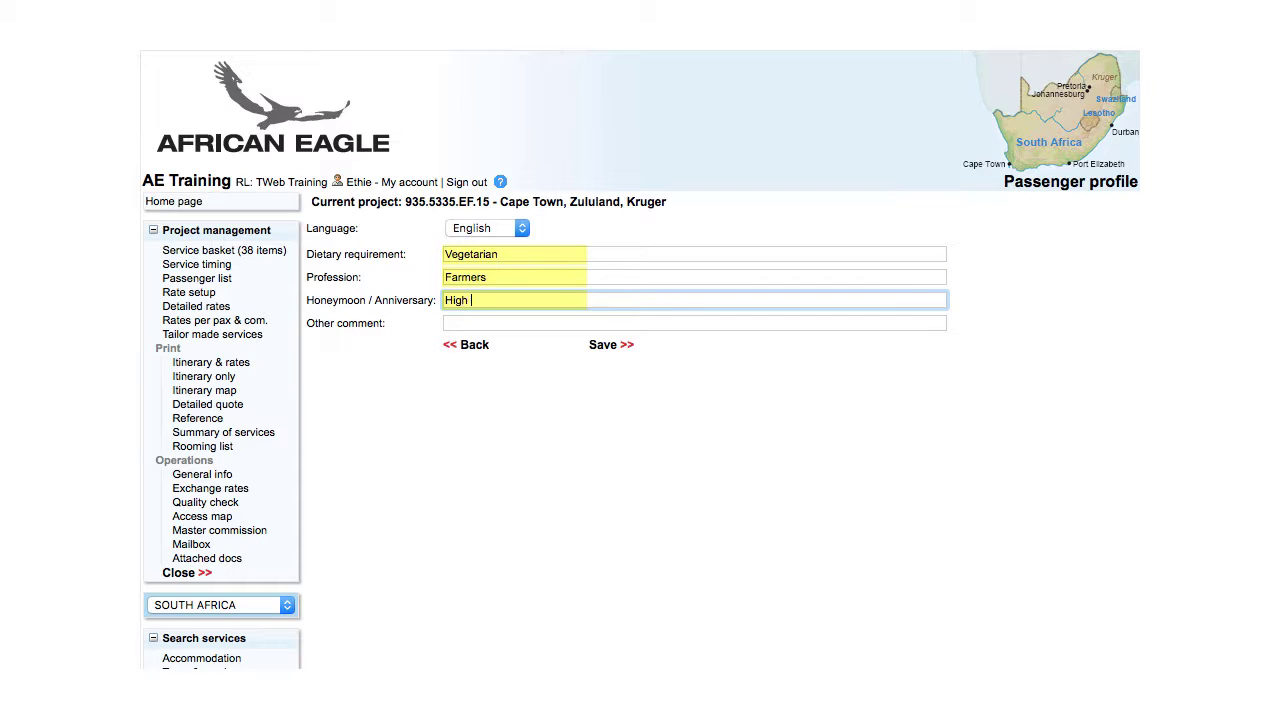
type("School Reunion")
left_click(519, 318)
type("No s")
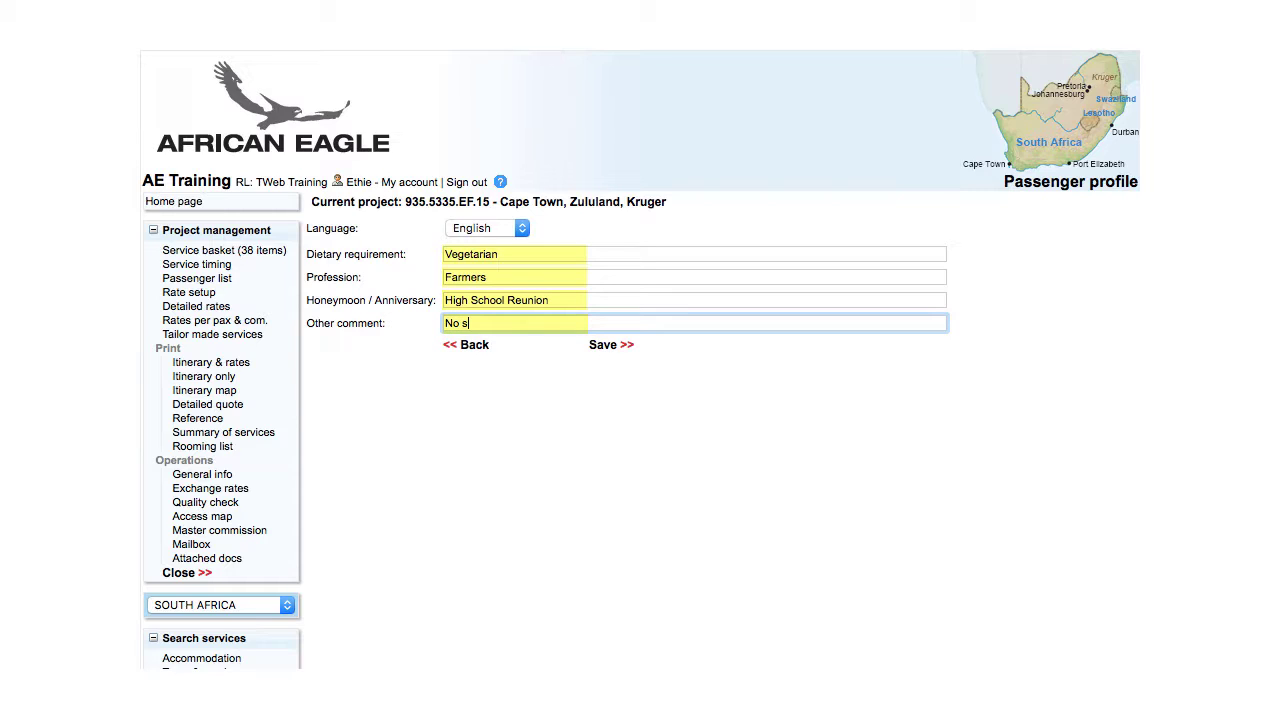
type("tairs")
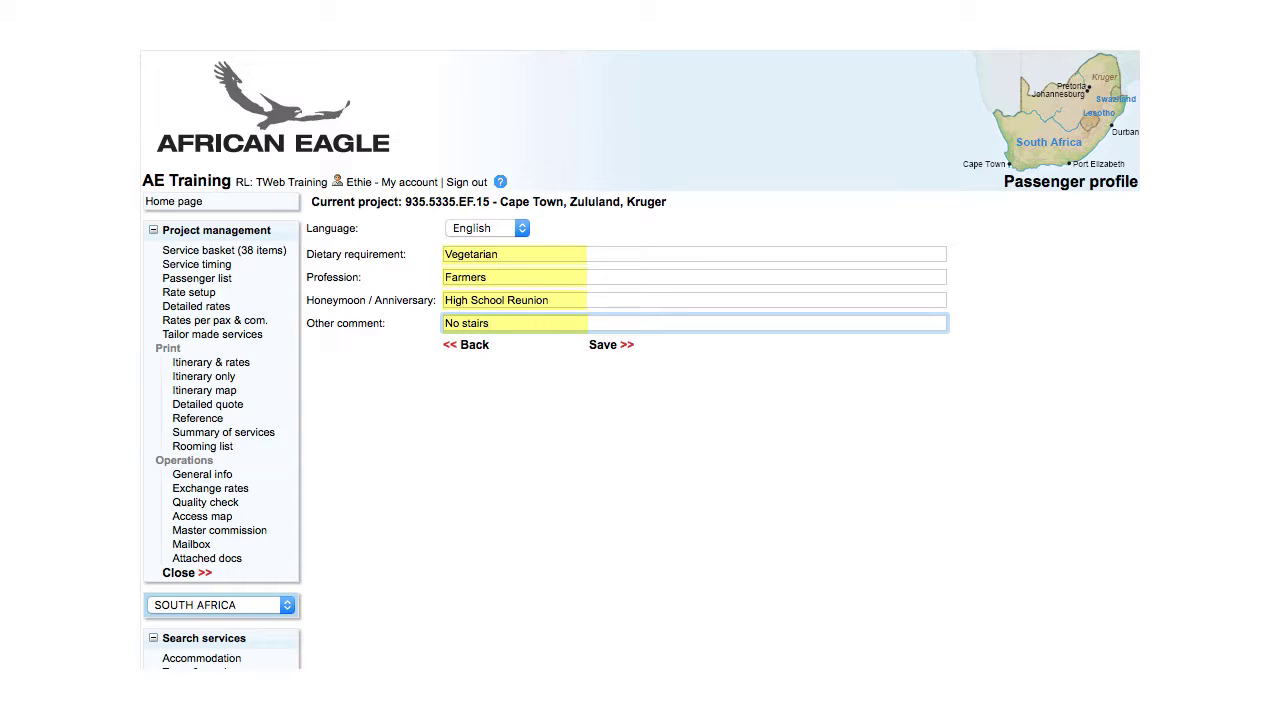